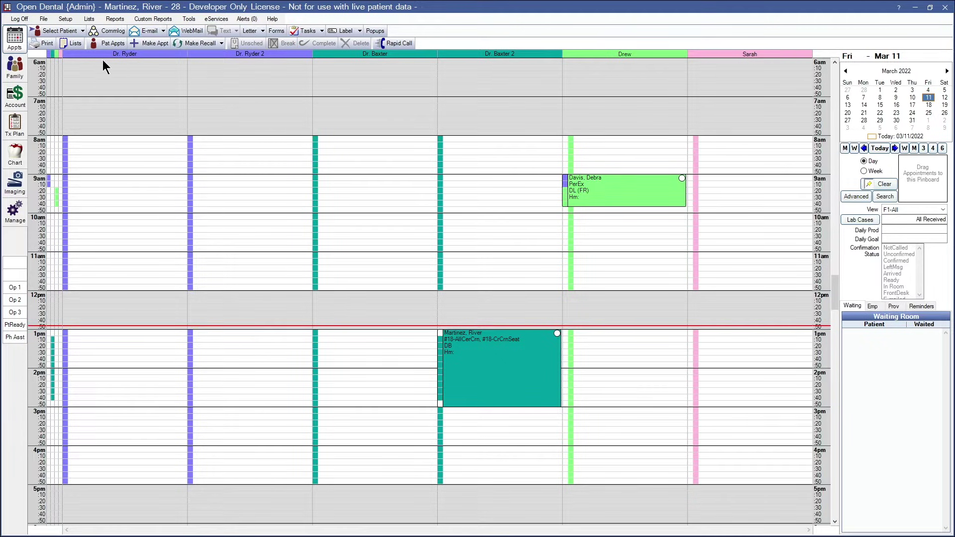
Review the D0120 periodic oral evaluation procedure code and close it without saving changes.
click(93, 22)
click(95, 27)
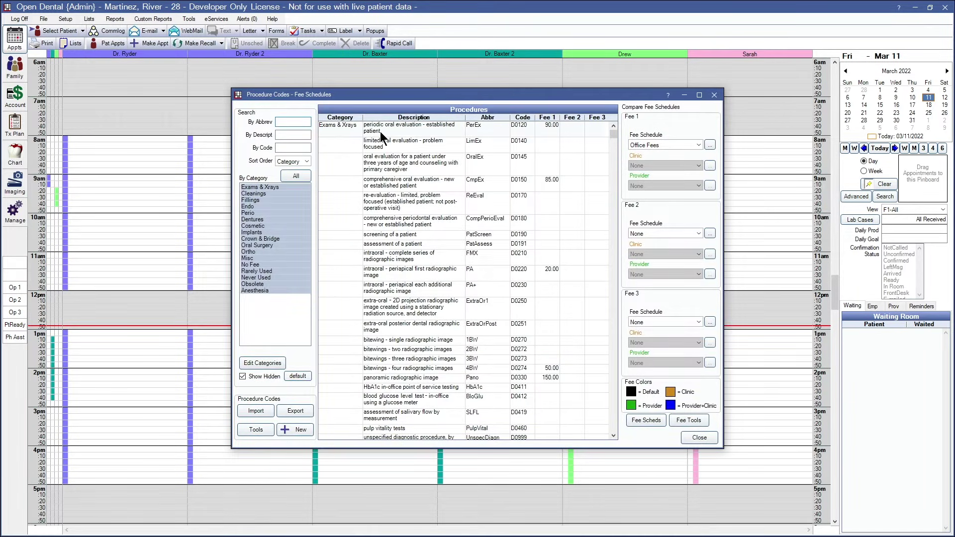
double_click(380, 131)
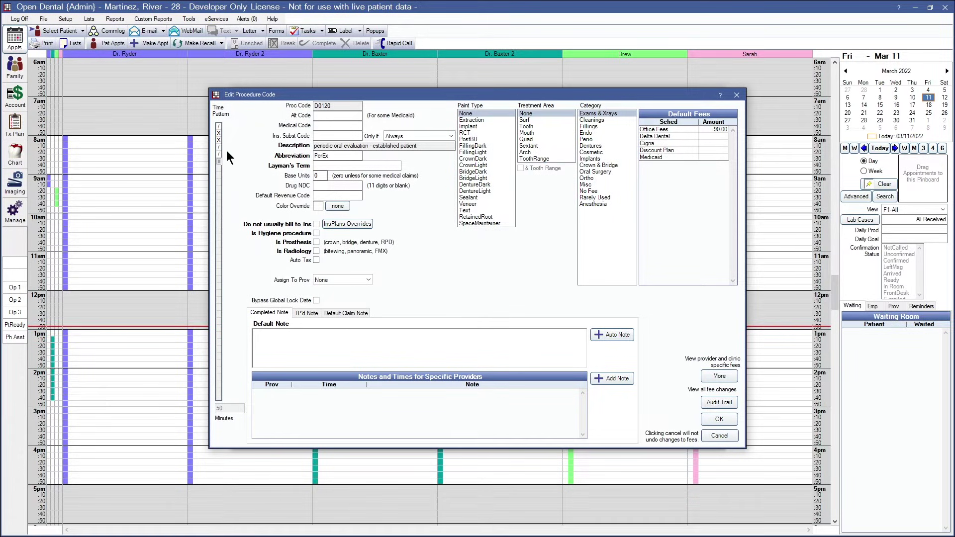
click(713, 435)
click(712, 434)
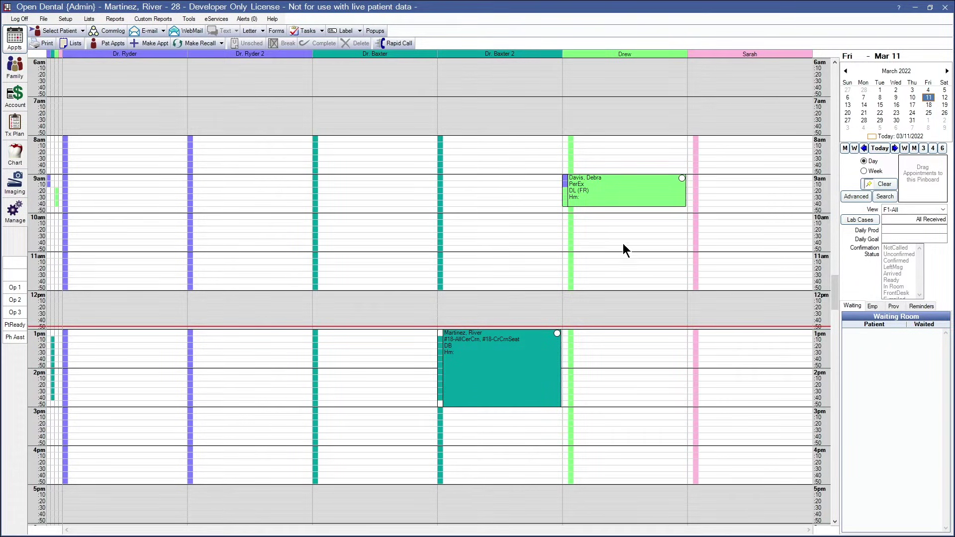
Review the details of the patient's 9am appointment.
click(617, 199)
double_click(617, 199)
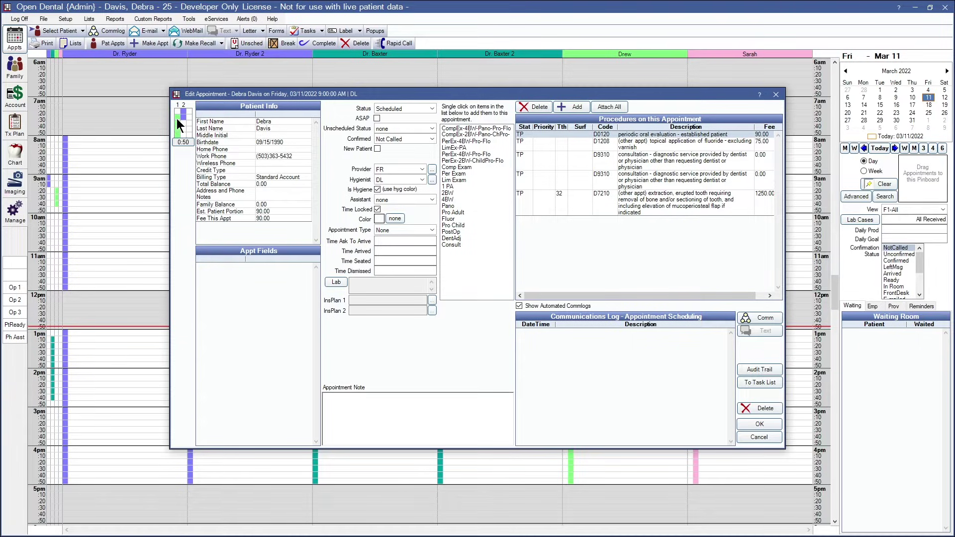
click(759, 425)
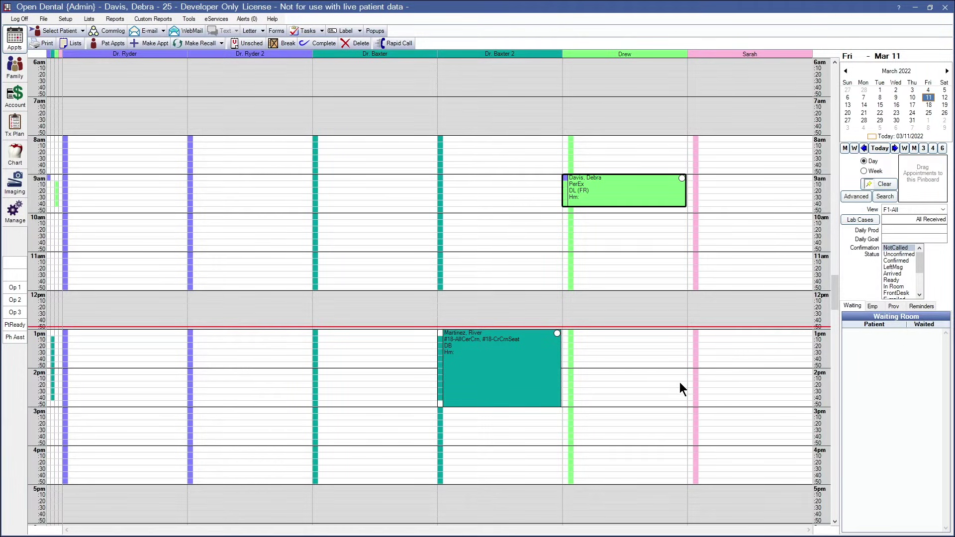
Keep the appointment module search behavior at Provider Time and save the preferences.
click(64, 19)
mouse_move(128, 31)
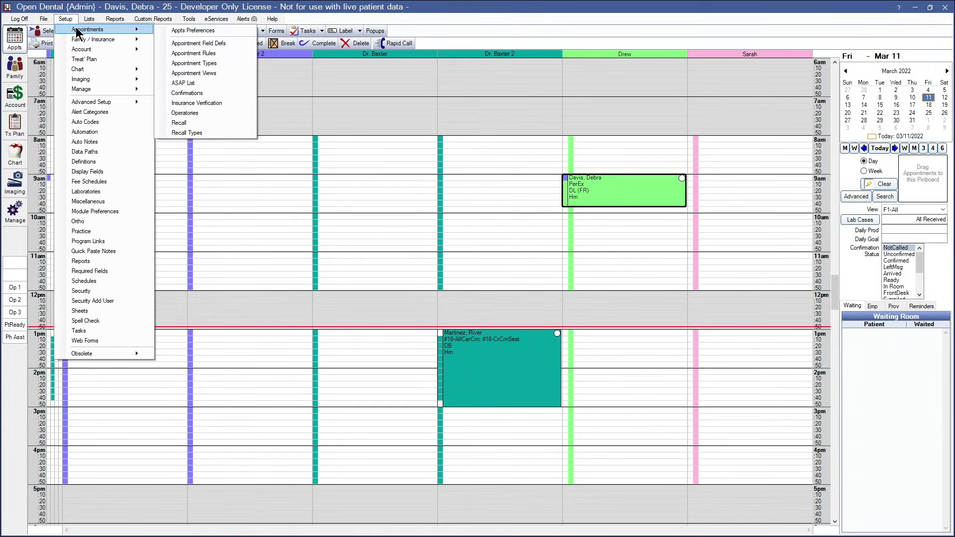
click(160, 30)
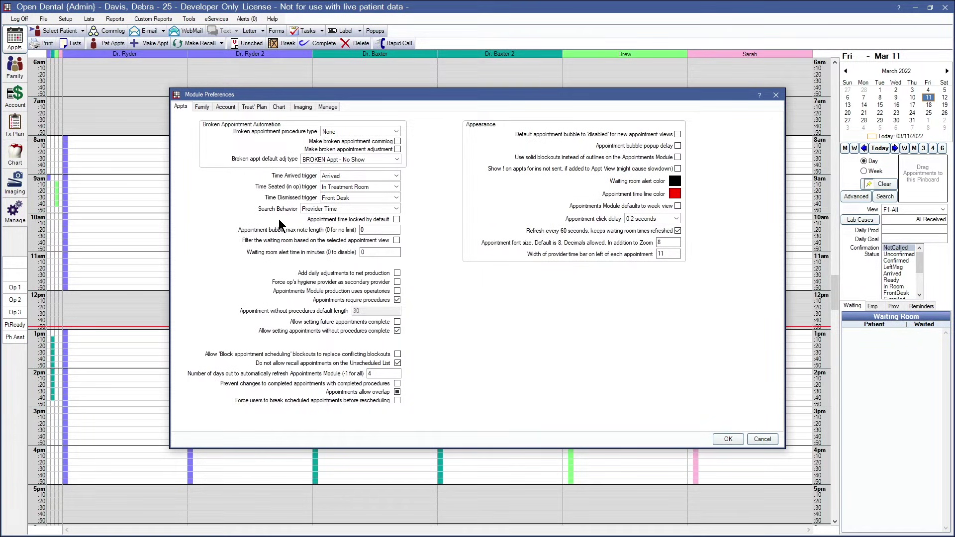
click(330, 211)
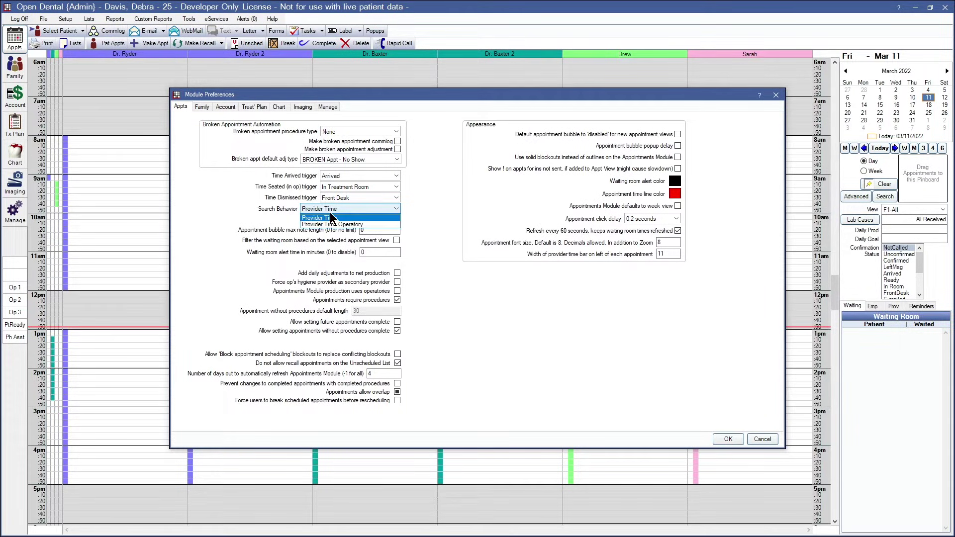
click(340, 225)
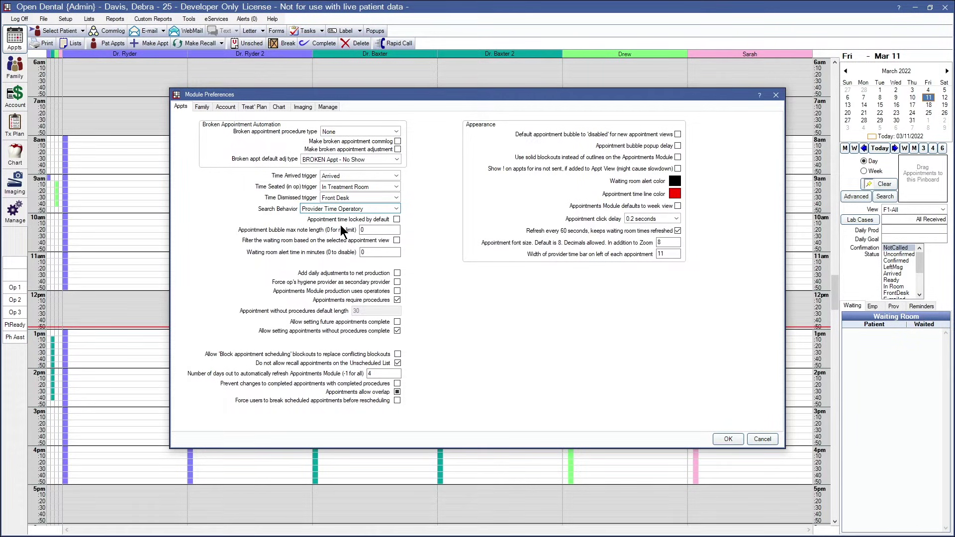
click(343, 210)
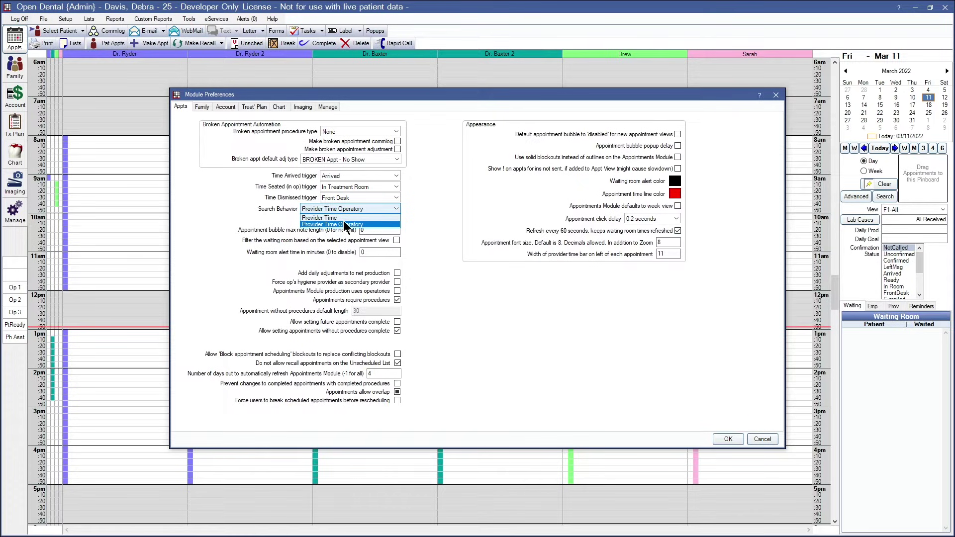
click(343, 219)
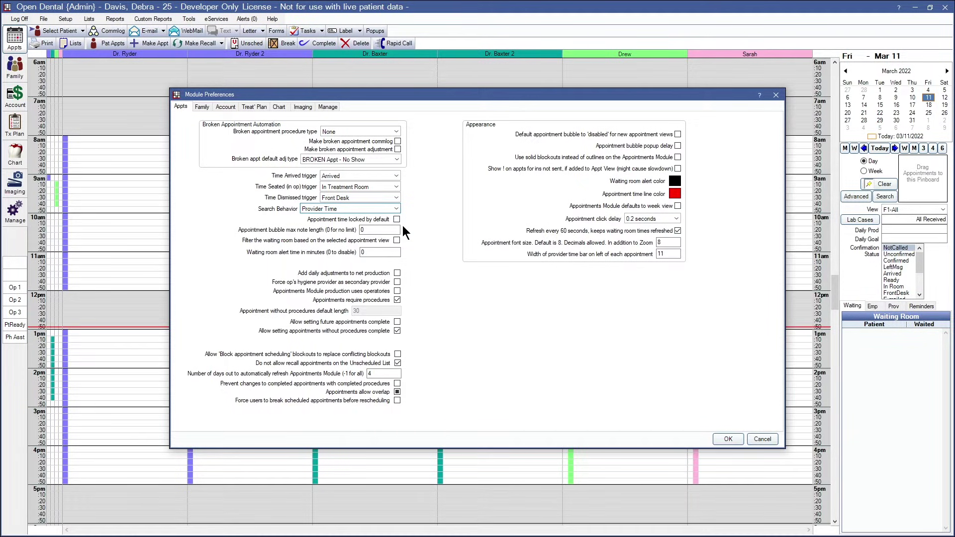
click(729, 439)
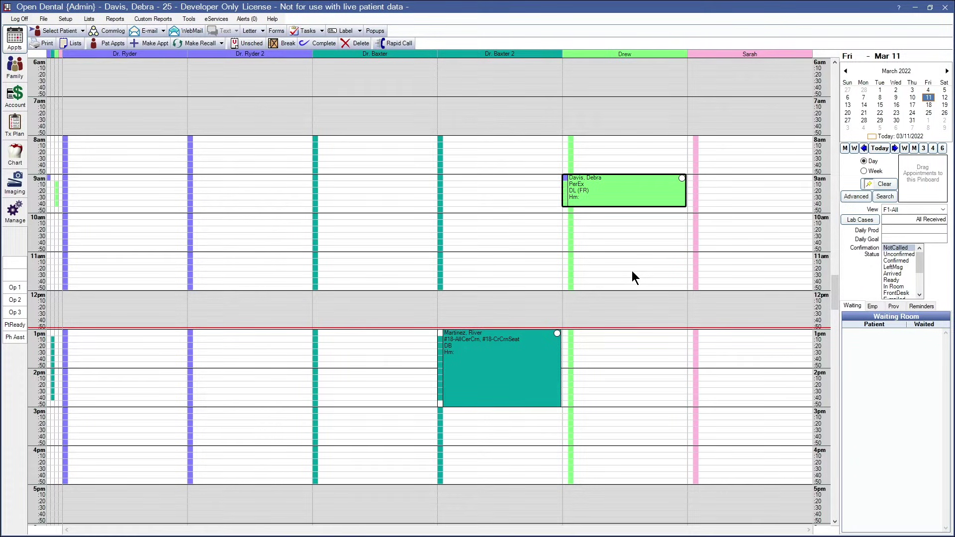
Copy the 1pm crown and 9am periodic exam appointments onto the pinboard.
click(610, 404)
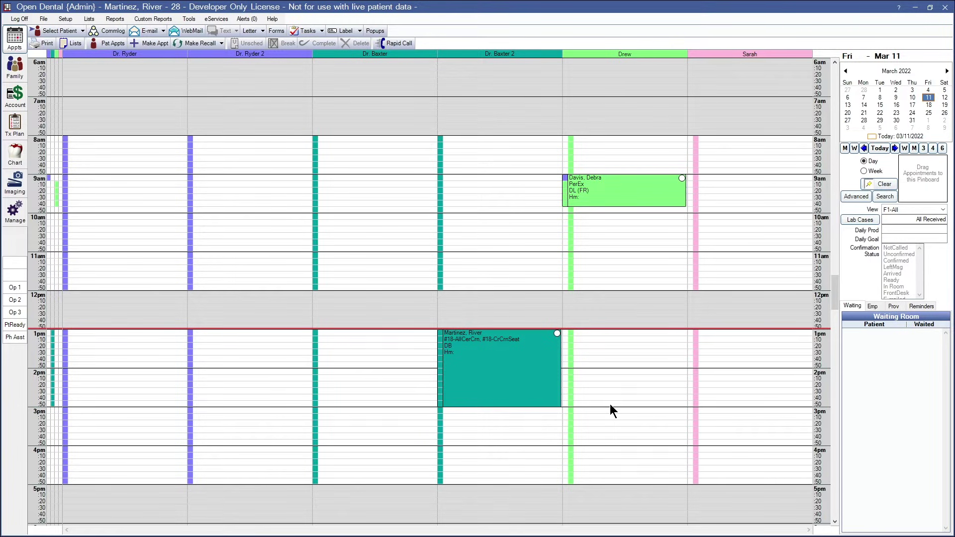
mouse_move(525, 381)
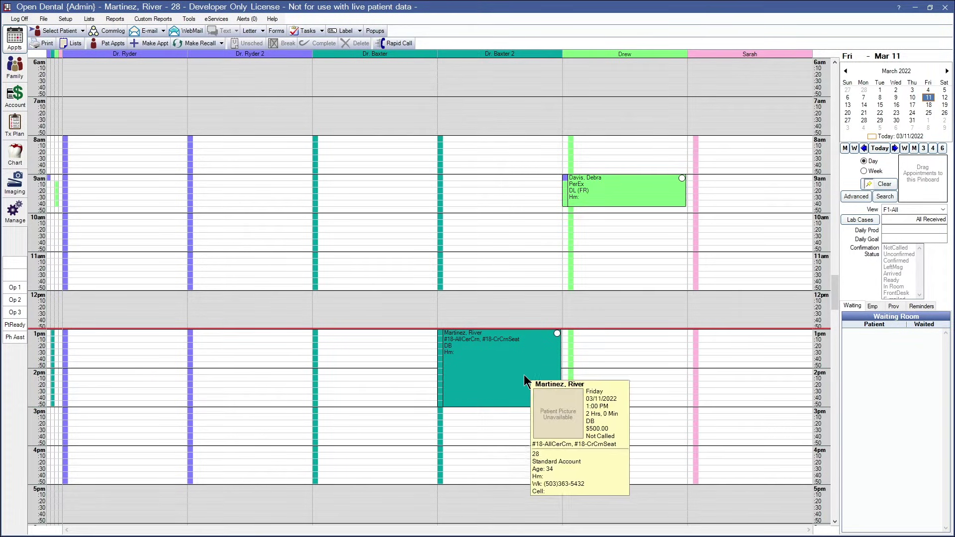
drag(519, 379, 924, 187)
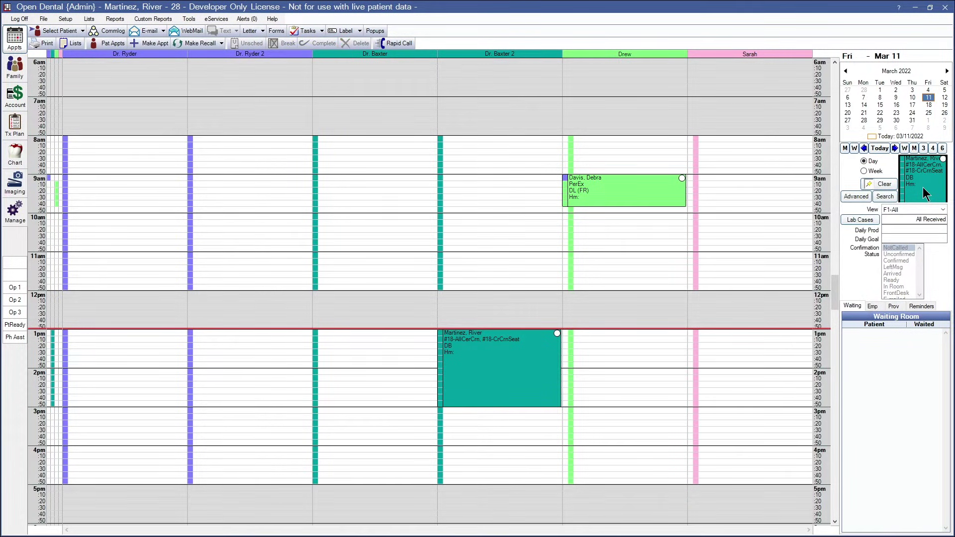
right_click(619, 191)
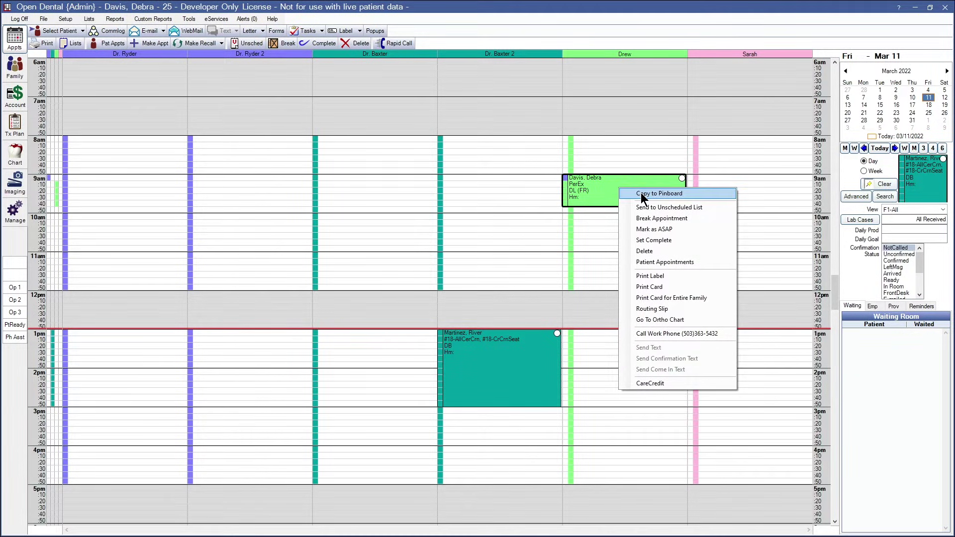
click(641, 193)
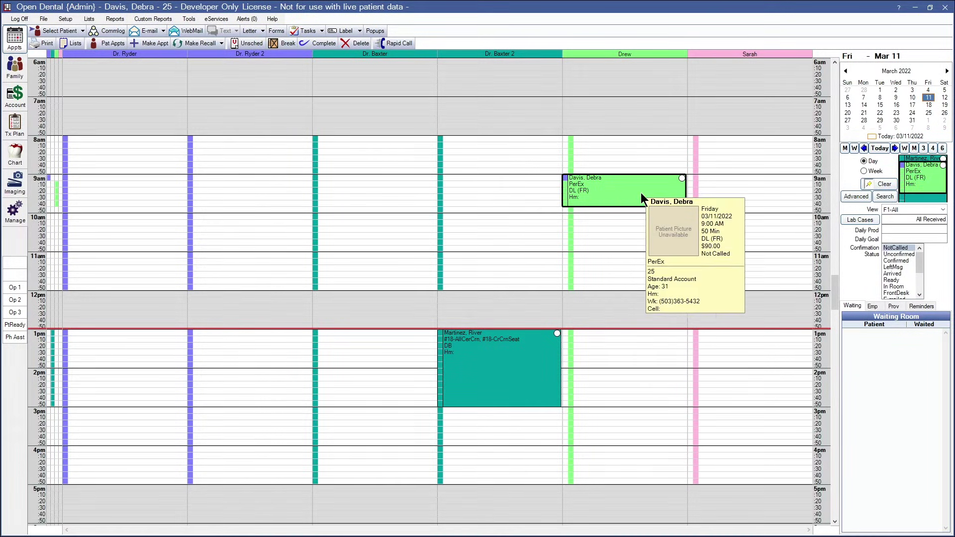
Create a new Consult appointment and send it to the pinboard.
click(140, 42)
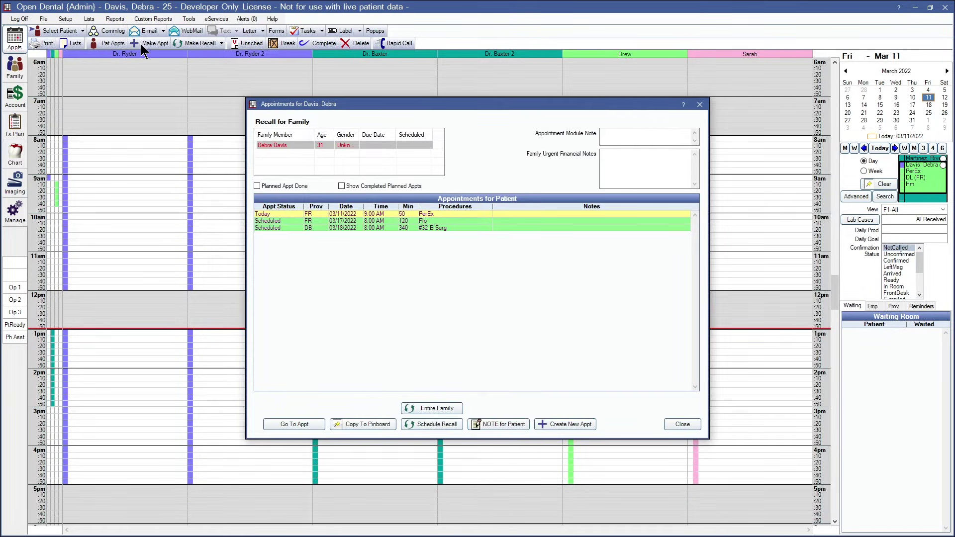
click(554, 424)
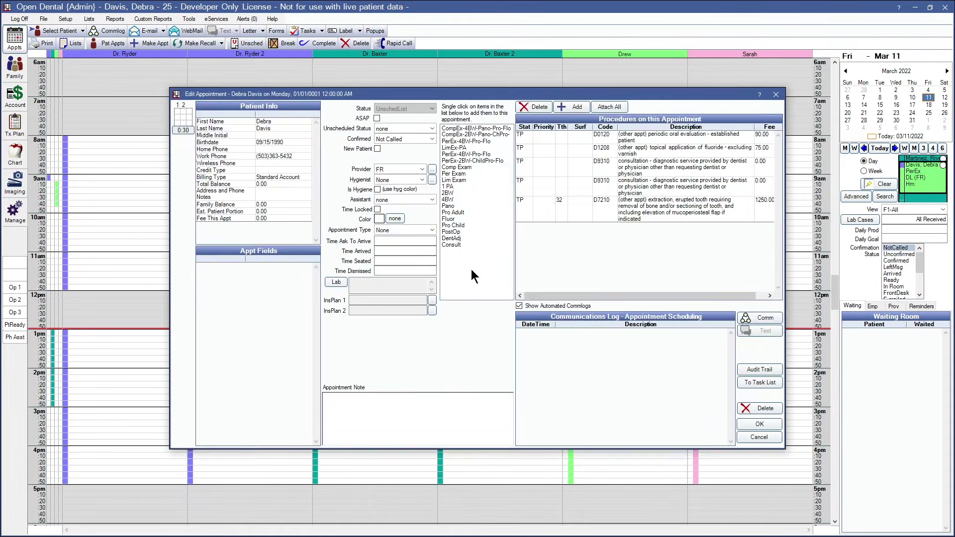
click(457, 245)
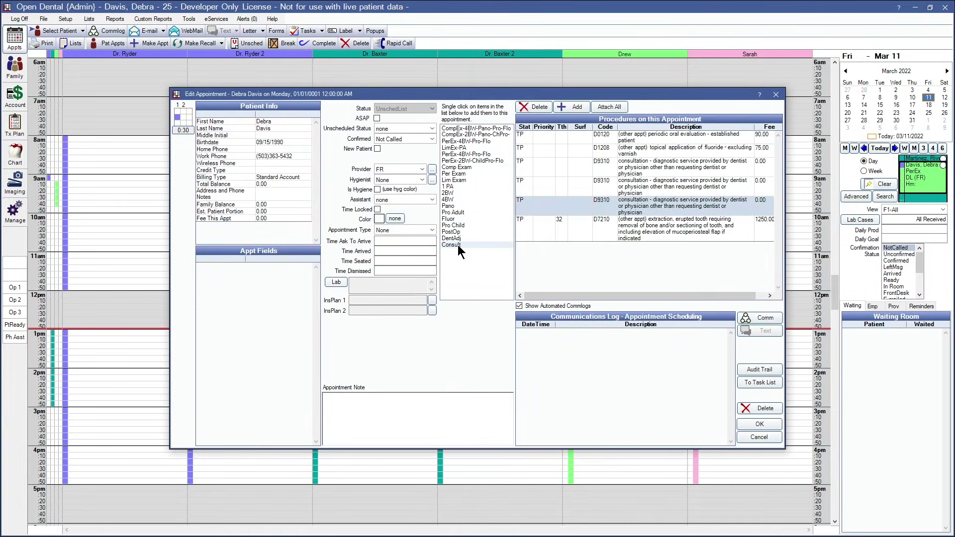
click(760, 425)
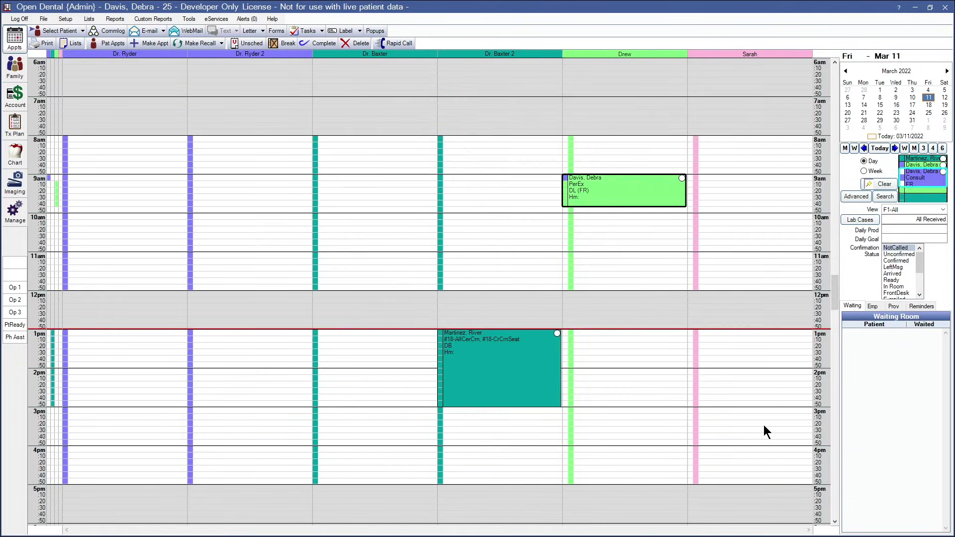
Delete the consult and the other patient's appointments from the pinboard.
click(890, 185)
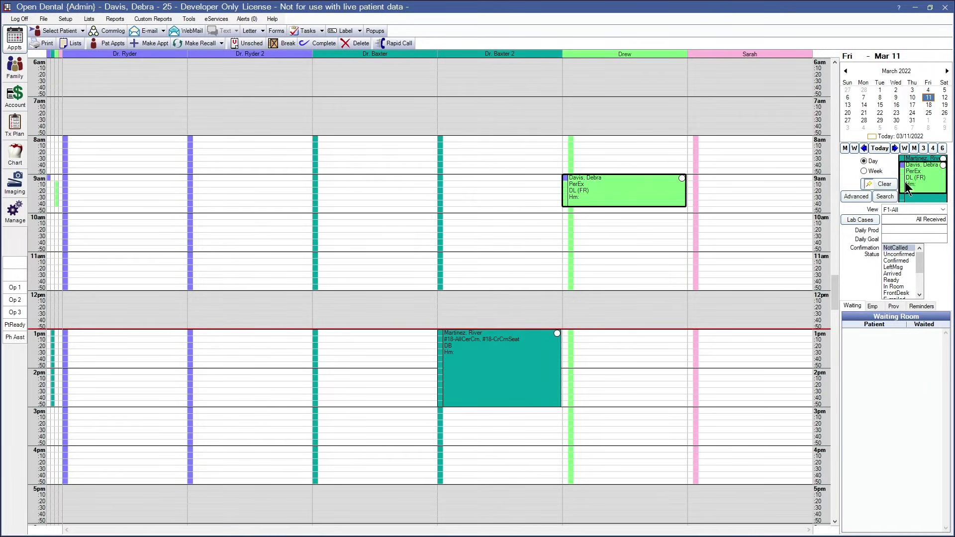
click(914, 199)
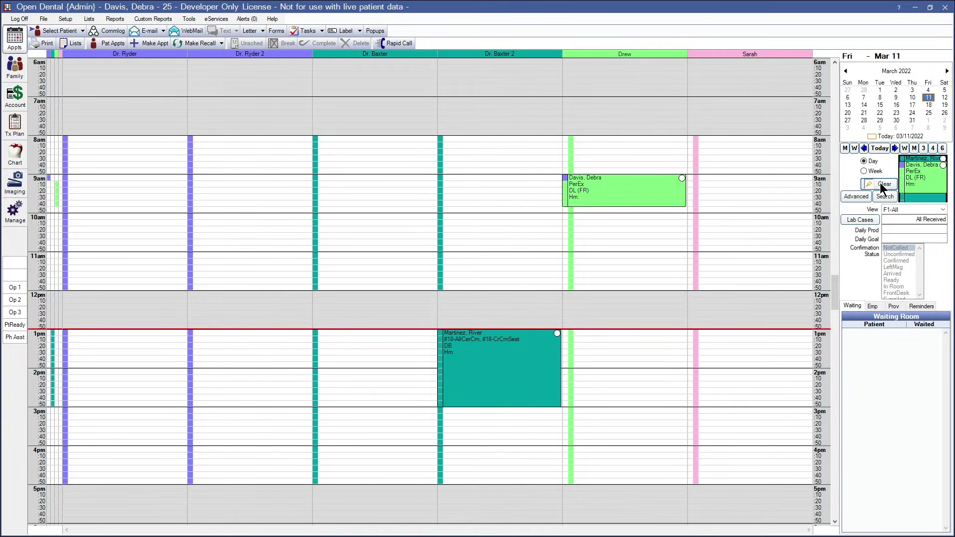
click(879, 183)
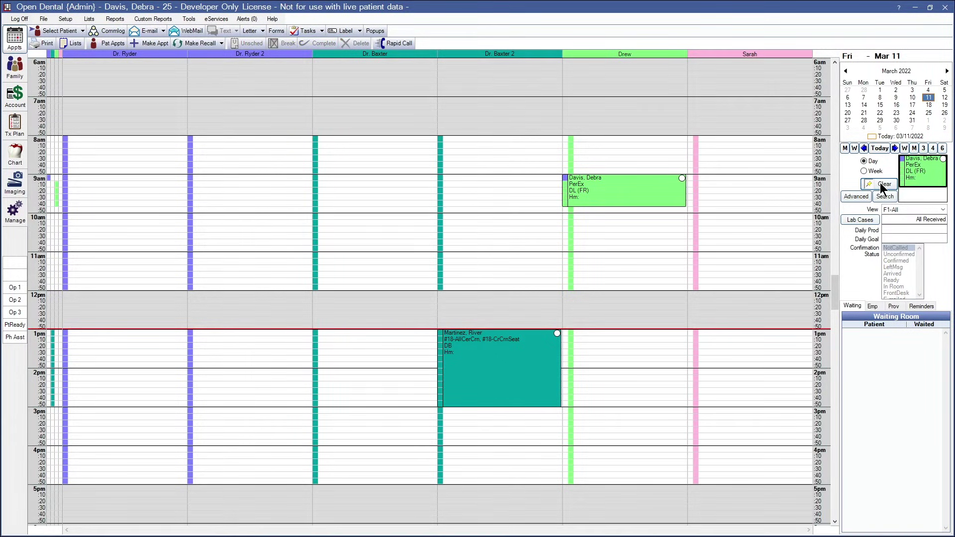
click(924, 189)
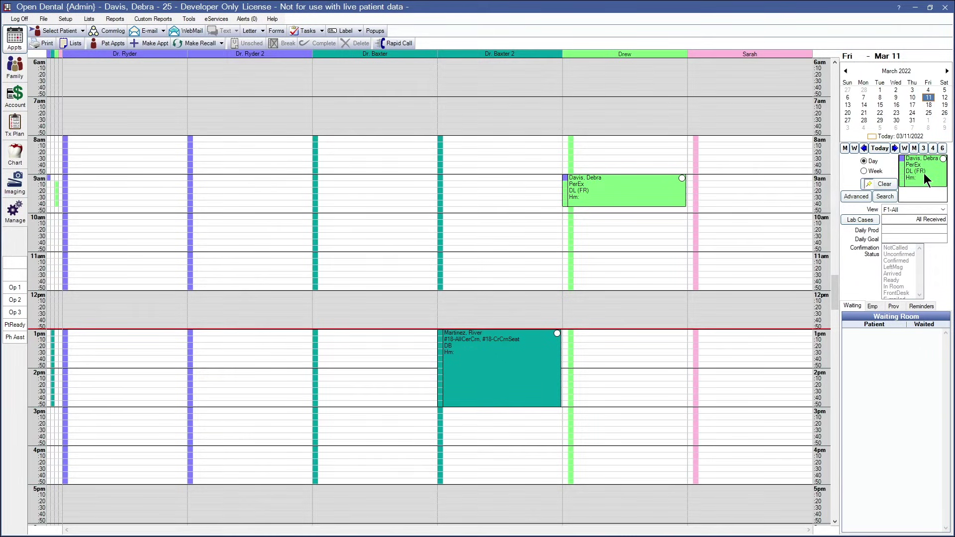
Search openings after 10 am and before 4 pm from 03/14/2022 for providers FR and DB.
click(885, 196)
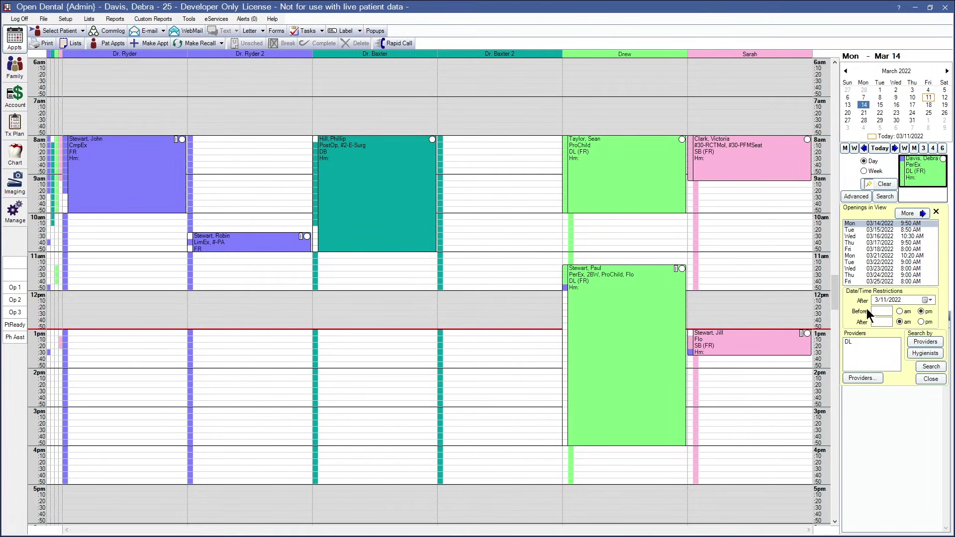
click(884, 312)
text(4)
text(10)
click(882, 199)
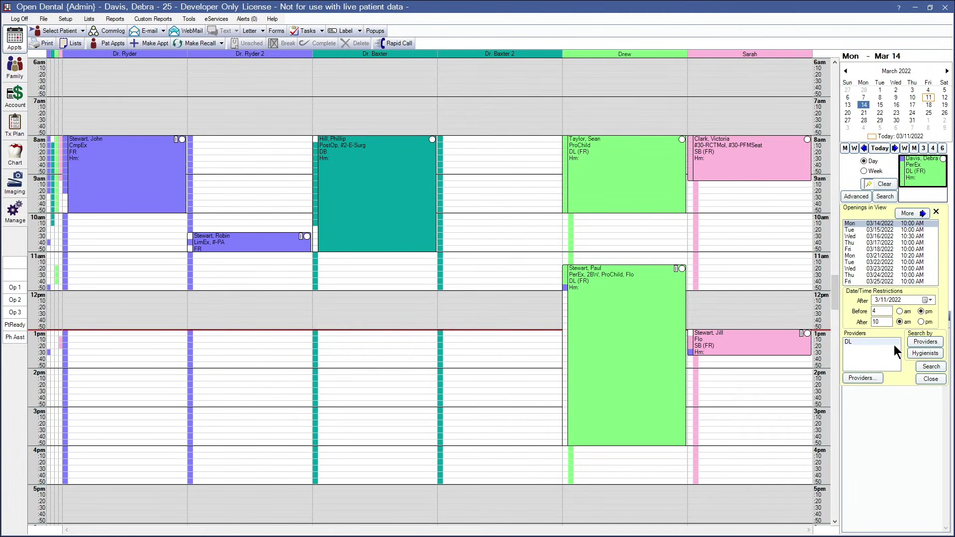
click(915, 342)
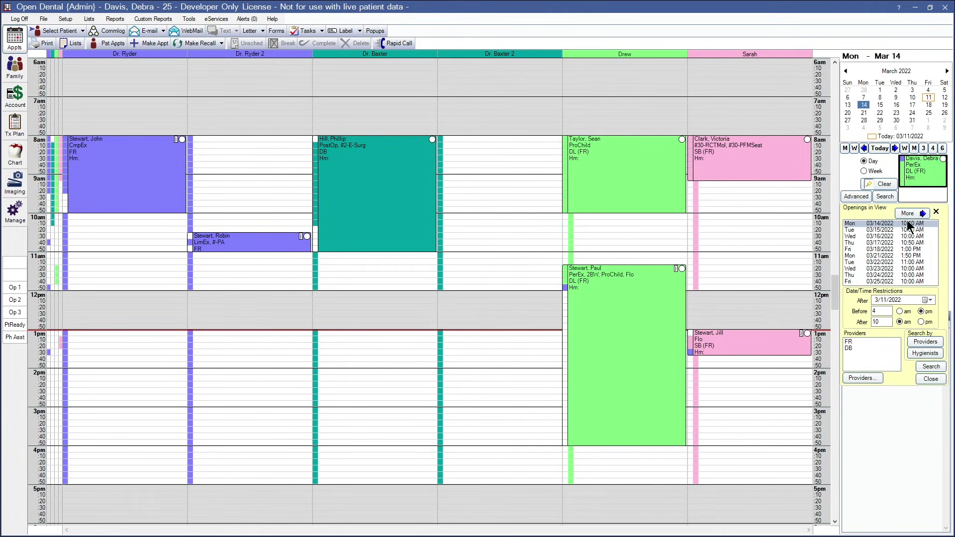
Switch the openings search to hygienists DL and SB, leaving the provider picker unchanged.
click(918, 354)
click(859, 378)
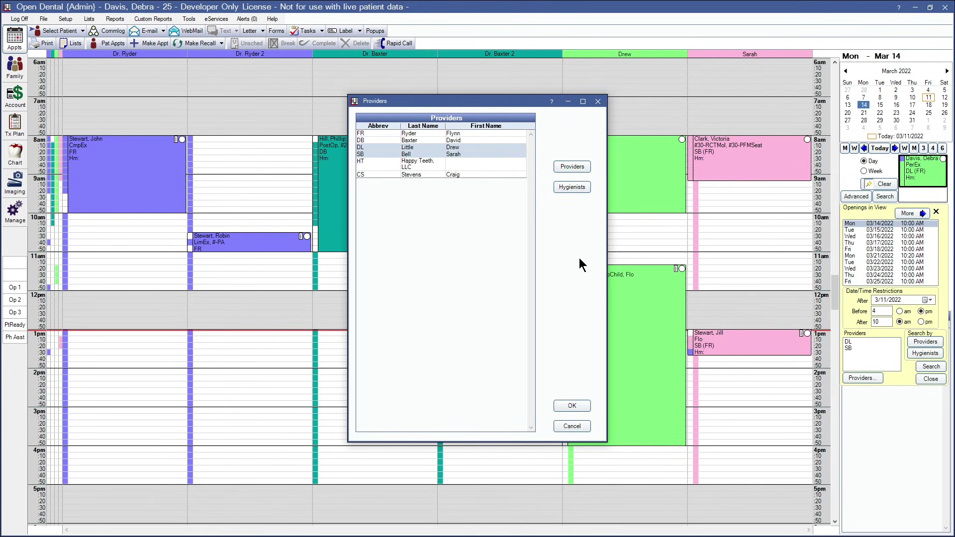
click(573, 166)
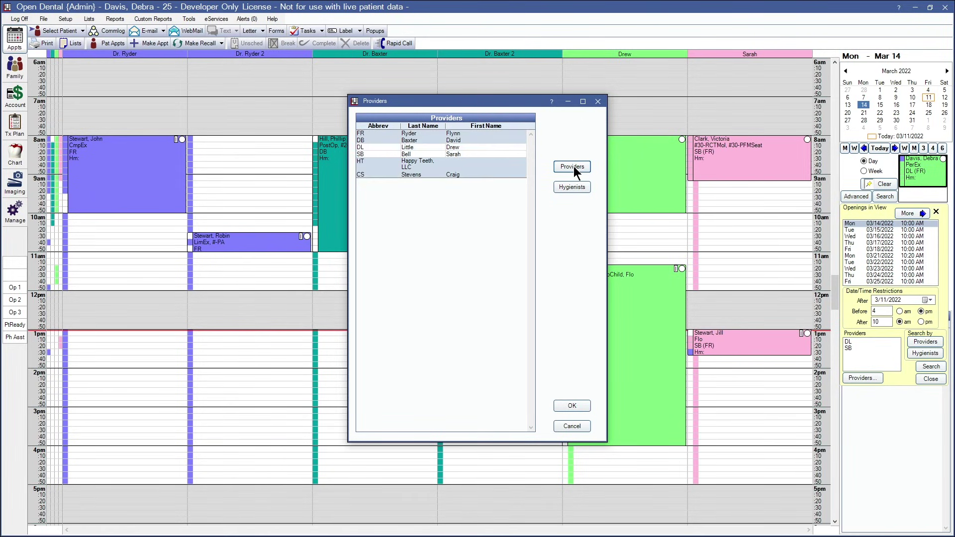
click(576, 429)
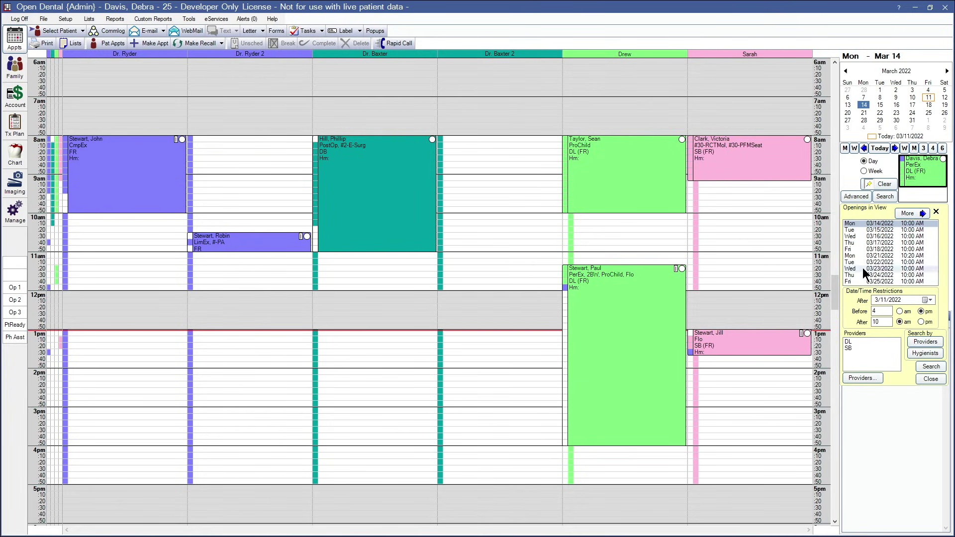
Leave the advanced search Blockout filter at None and go to the Thursday 03/17 10:00 AM opening.
click(855, 198)
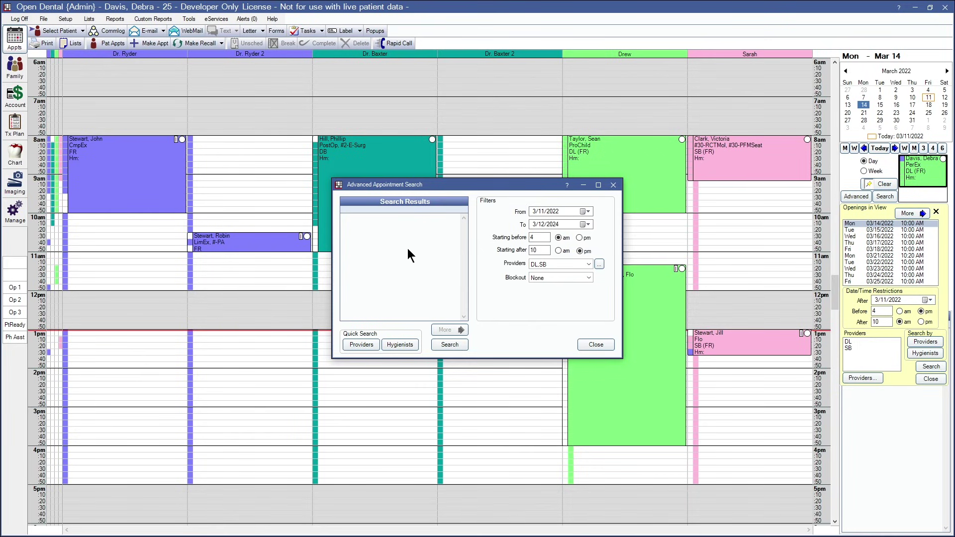
click(549, 278)
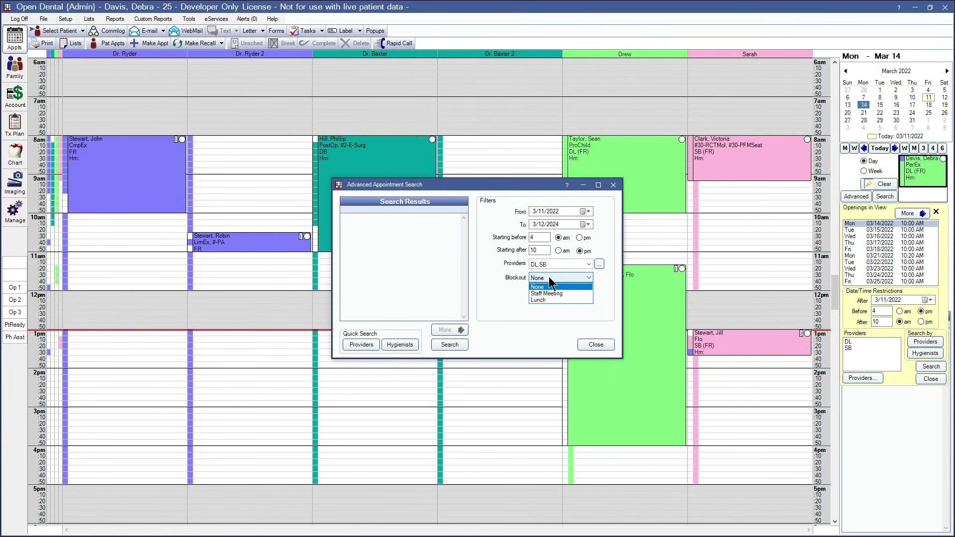
click(549, 279)
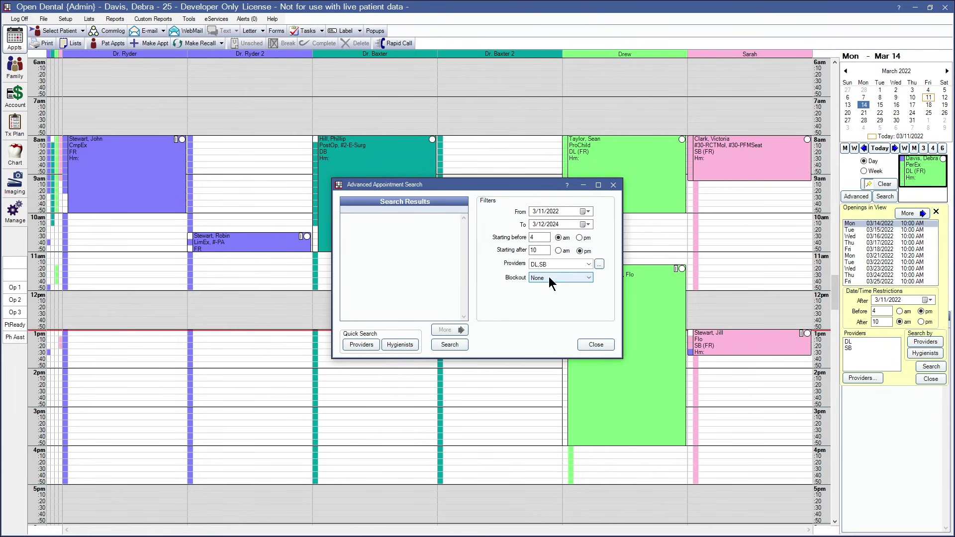
click(596, 345)
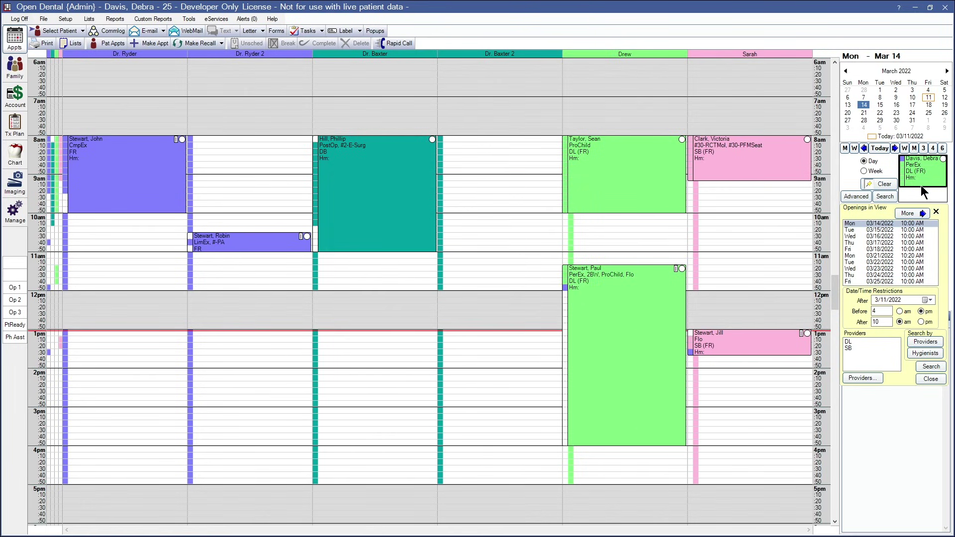
click(893, 244)
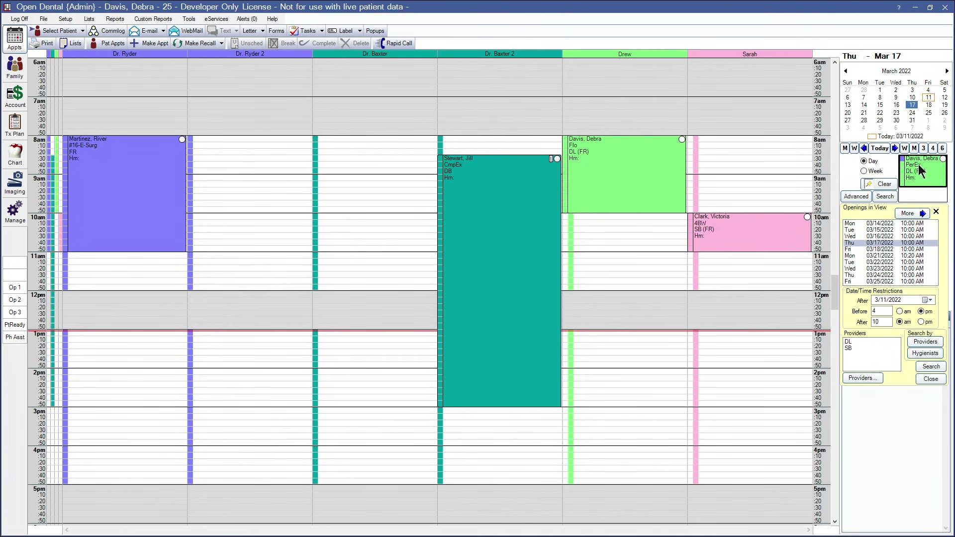